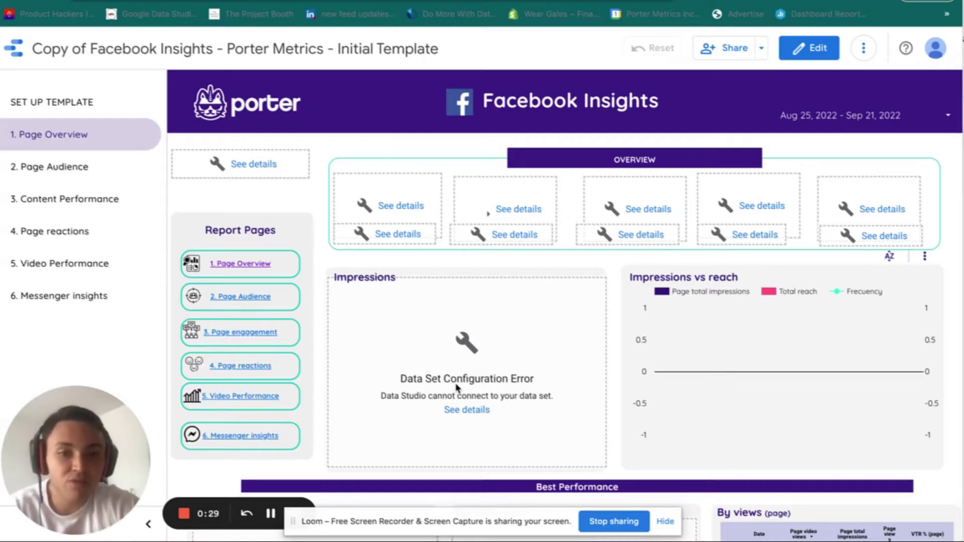
Step: Show the broken chart's error details and highlight the invalidated Facebook access token explanation
click(474, 411)
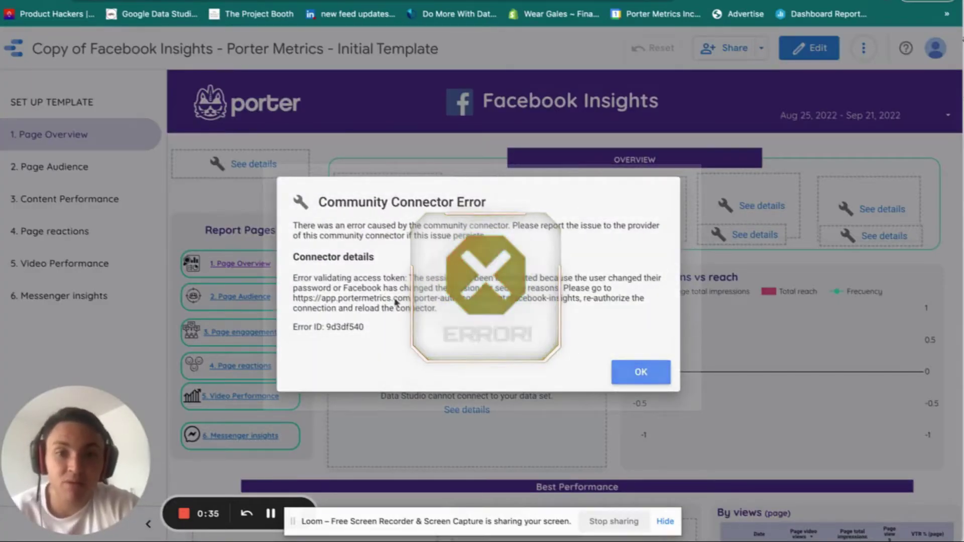
drag(455, 312, 298, 278)
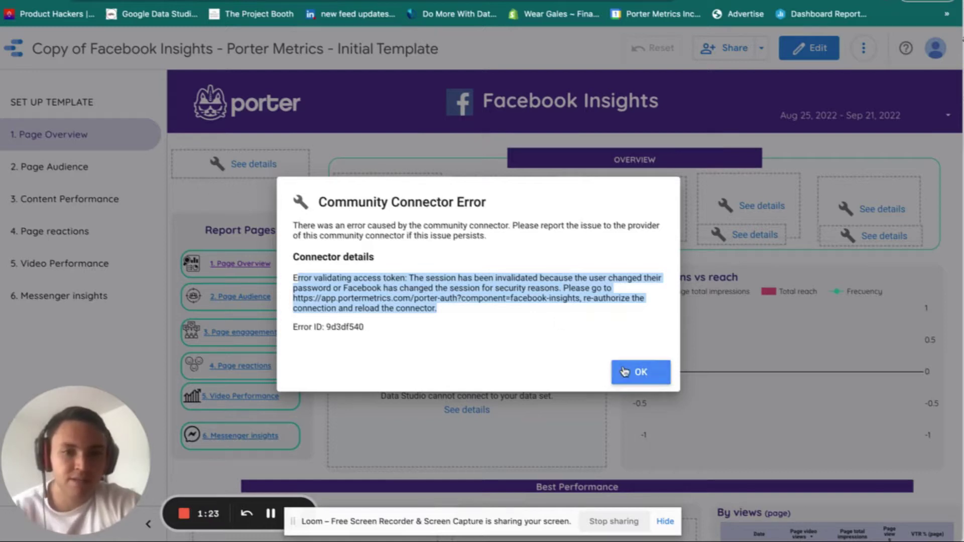
Step: Dismiss the error, switch the report to edit mode, and go to Resource > Manage added data sources
click(636, 379)
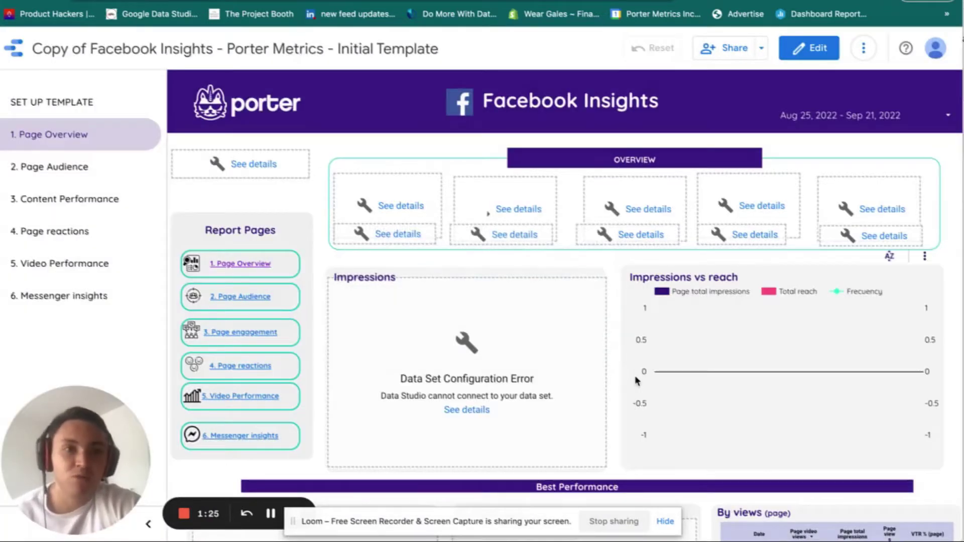
click(805, 52)
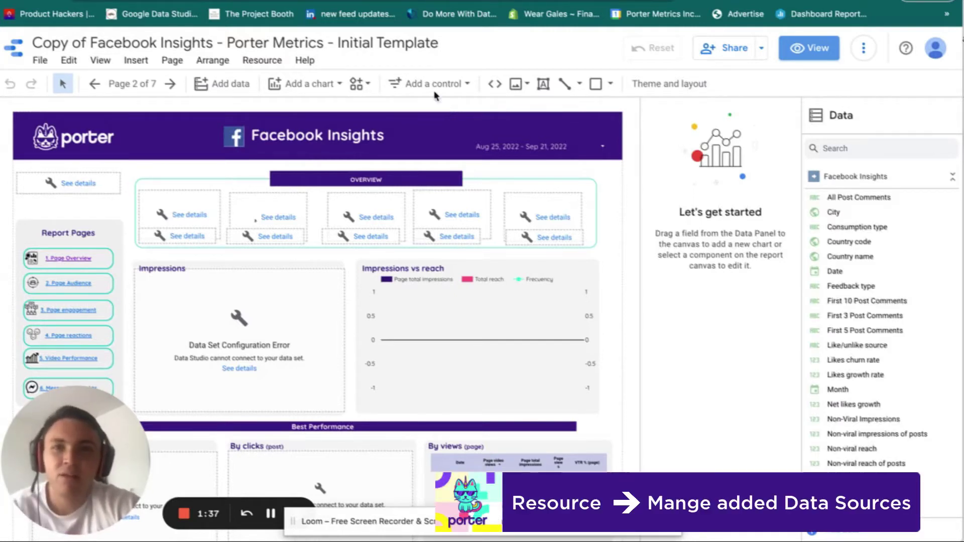
click(259, 69)
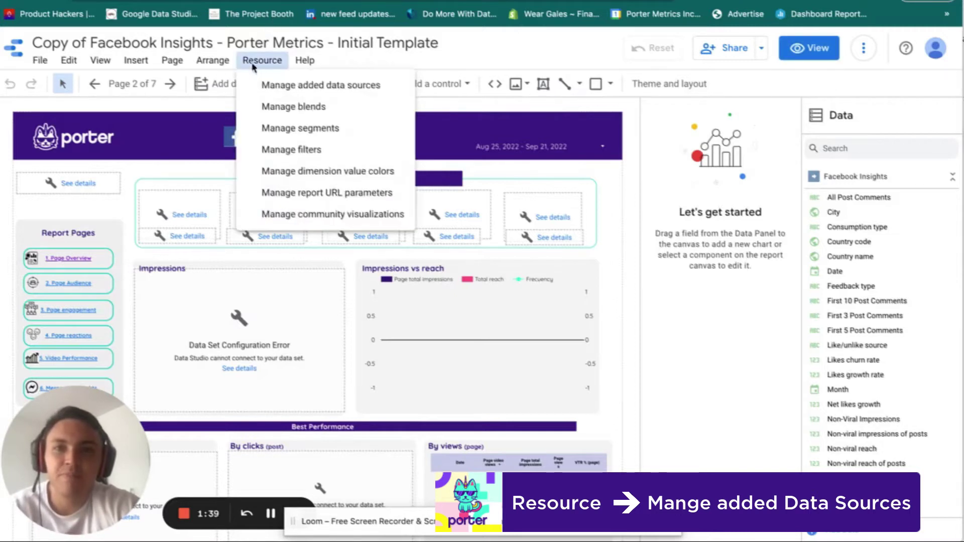
click(297, 86)
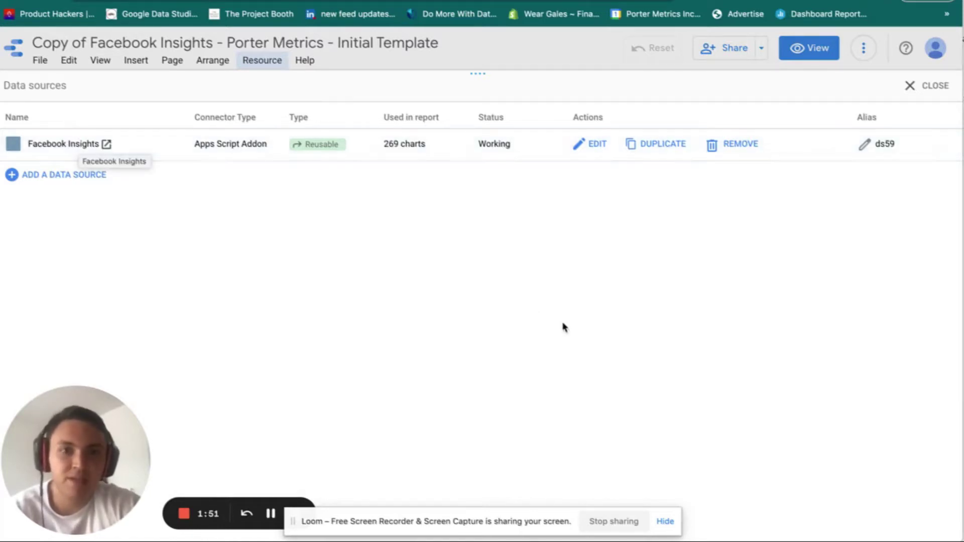
Step: Edit the Facebook Insights data source and follow its 'Add more accounts here' Porter link
click(596, 145)
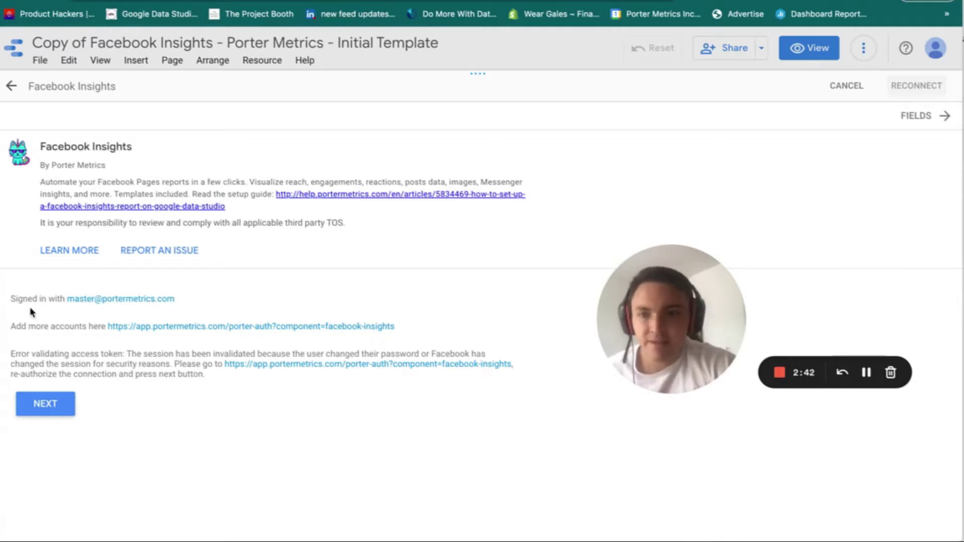
click(206, 328)
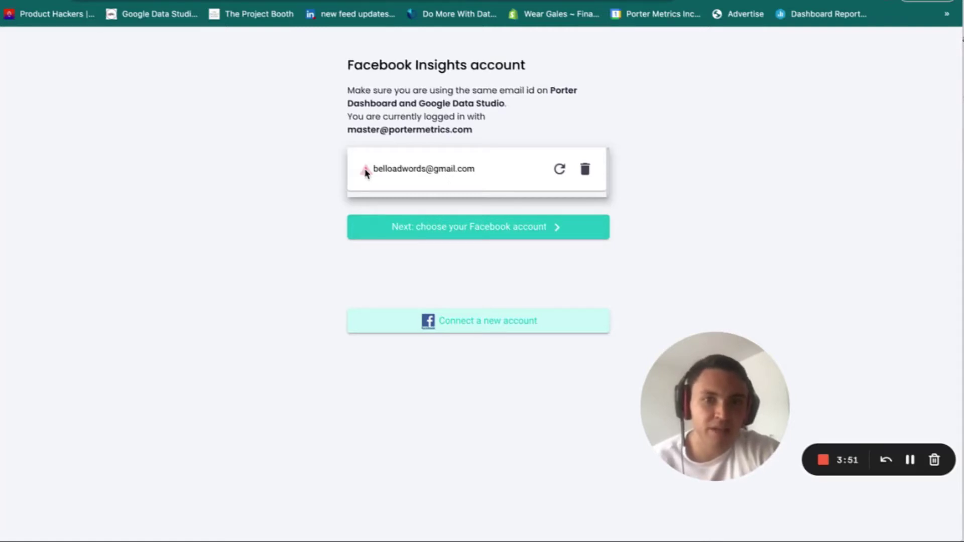
Step: Delete the warning-flagged Facebook account from the Porter Metrics Facebook Insights page
click(585, 172)
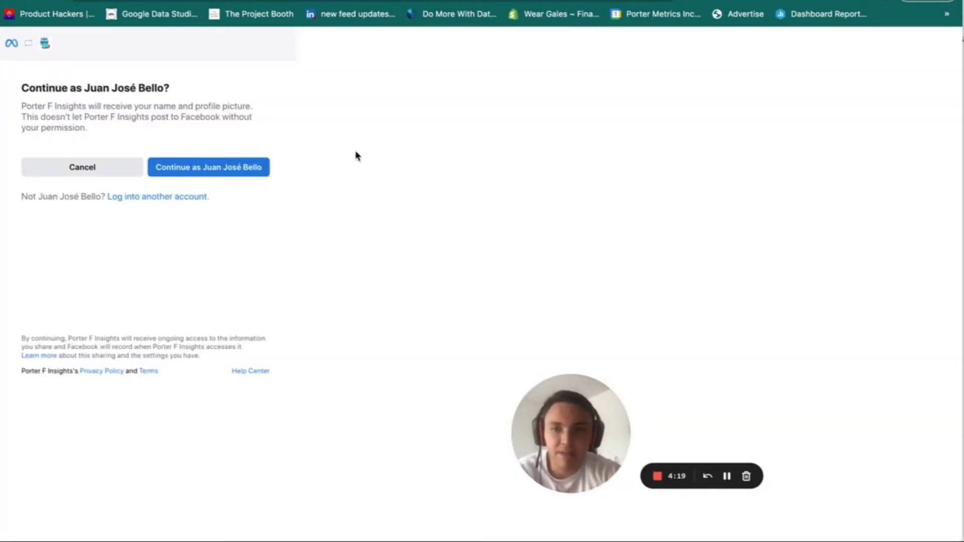
Step: Continue as the current Facebook user and grant Porter F Insights all Pages and every permission
click(224, 167)
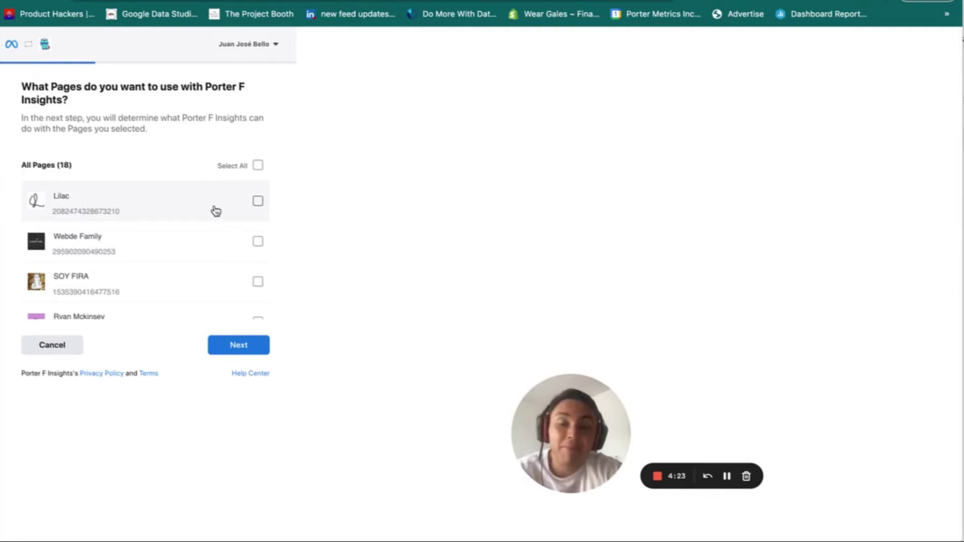
click(258, 166)
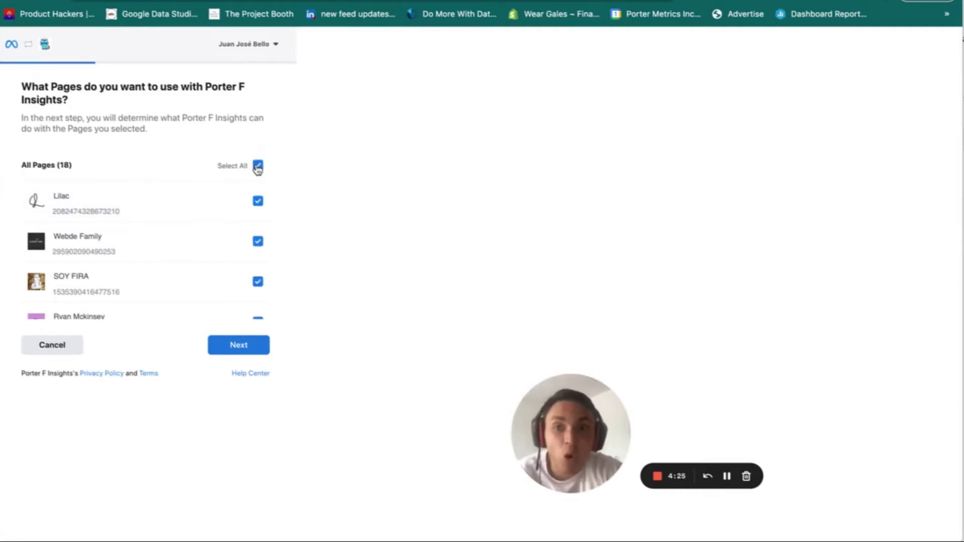
scroll(231, 224, down, 2)
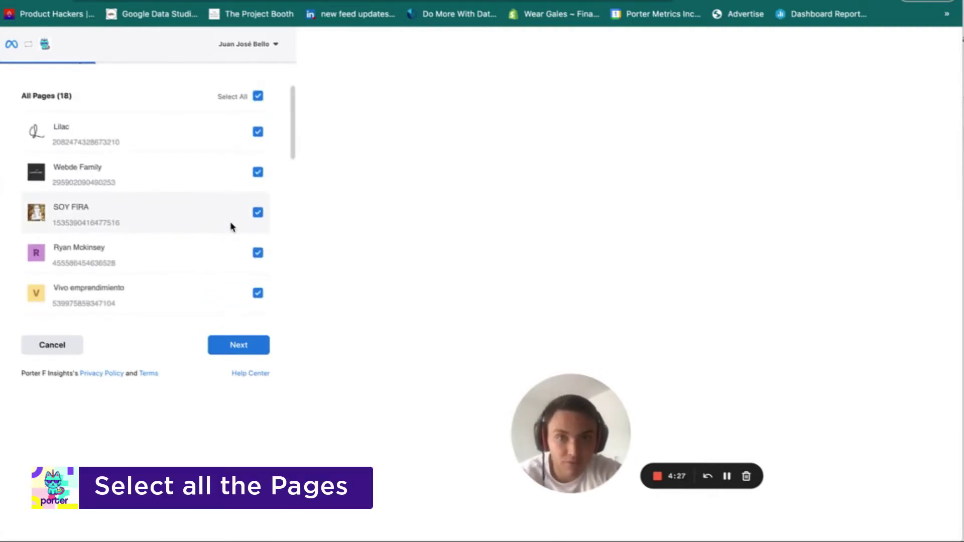
scroll(231, 227, up, 2)
scroll(231, 227, down, 5)
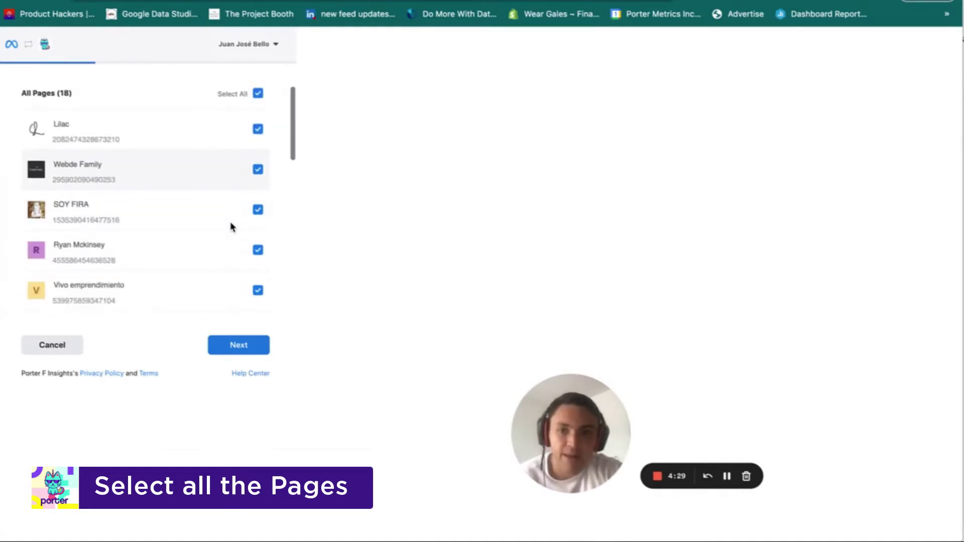
scroll(230, 221, down, 3)
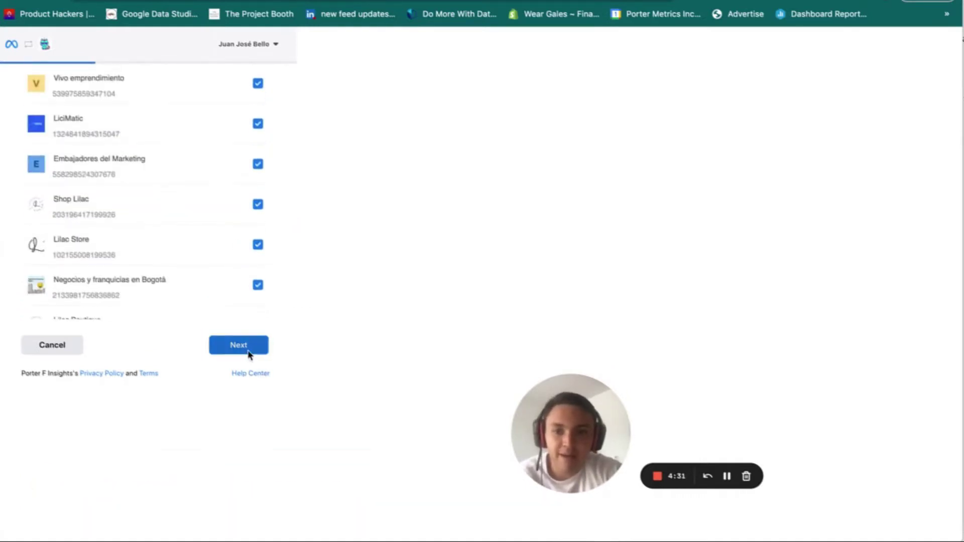
click(248, 351)
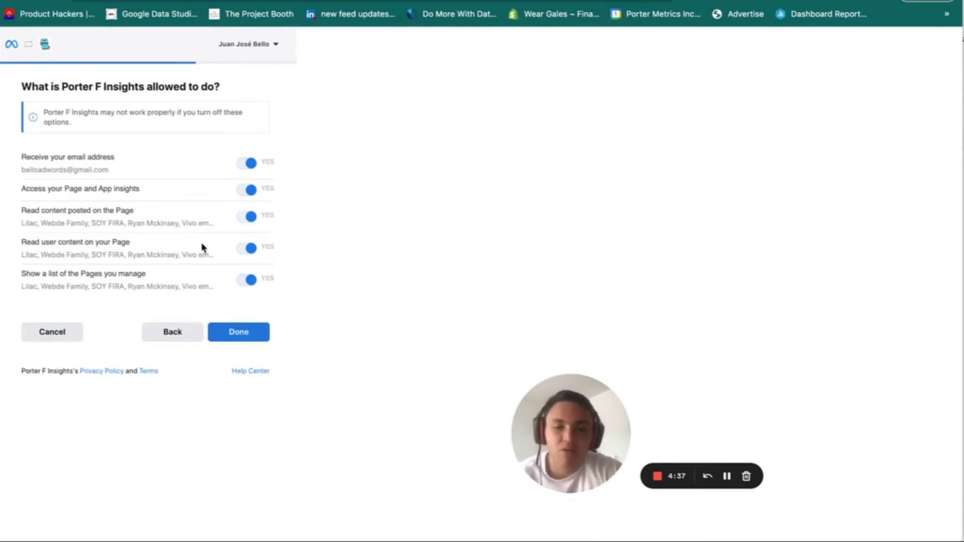
click(243, 332)
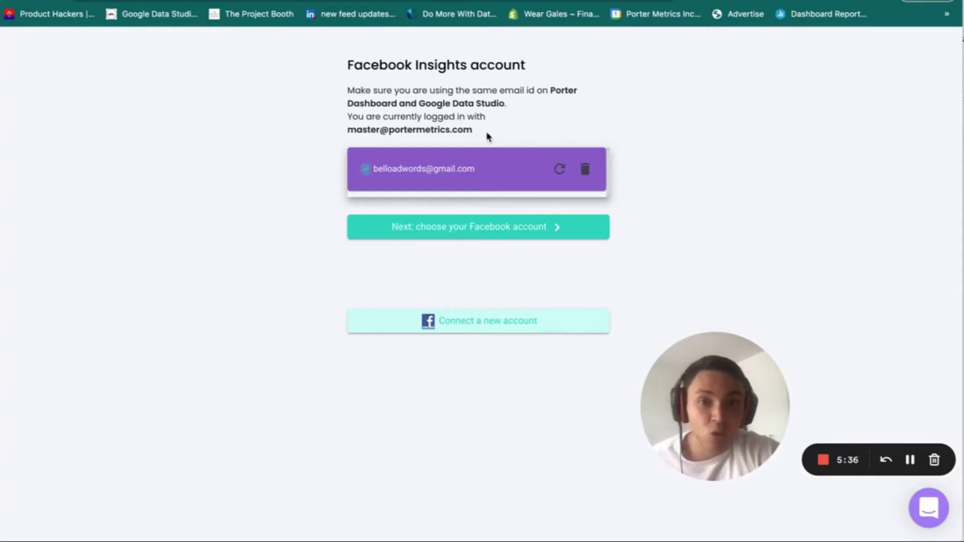
Step: Check the email Porter Metrics is logged in with, then proceed to choosing the Facebook account
drag(473, 131, 347, 131)
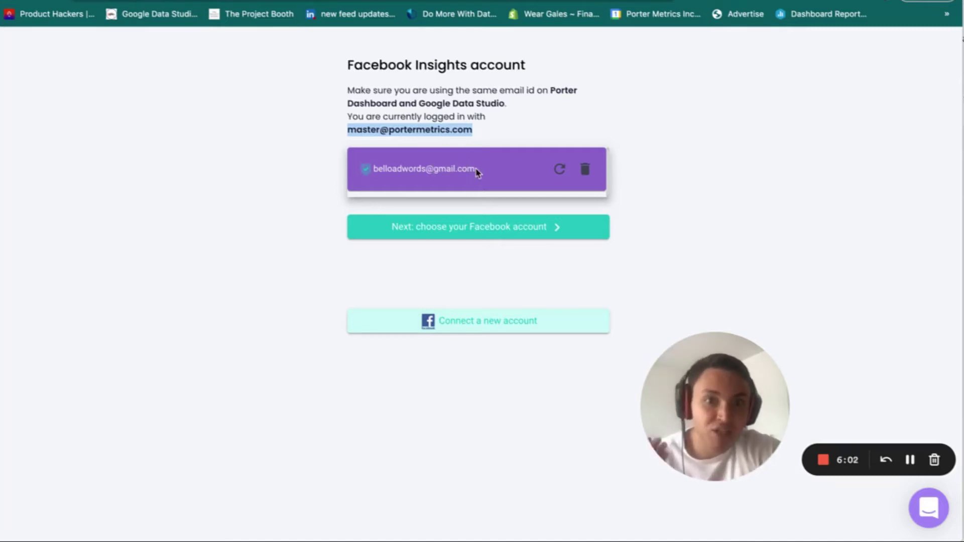
click(492, 136)
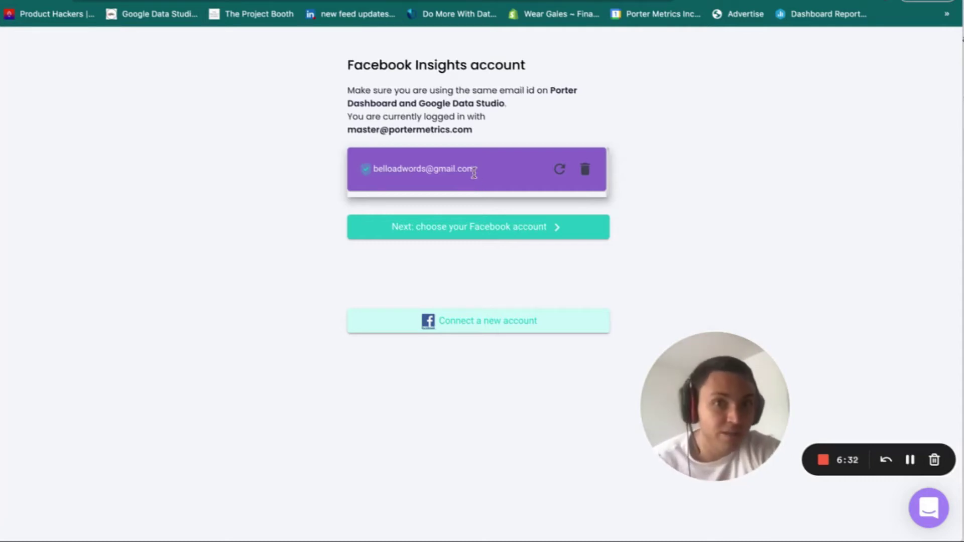
click(442, 227)
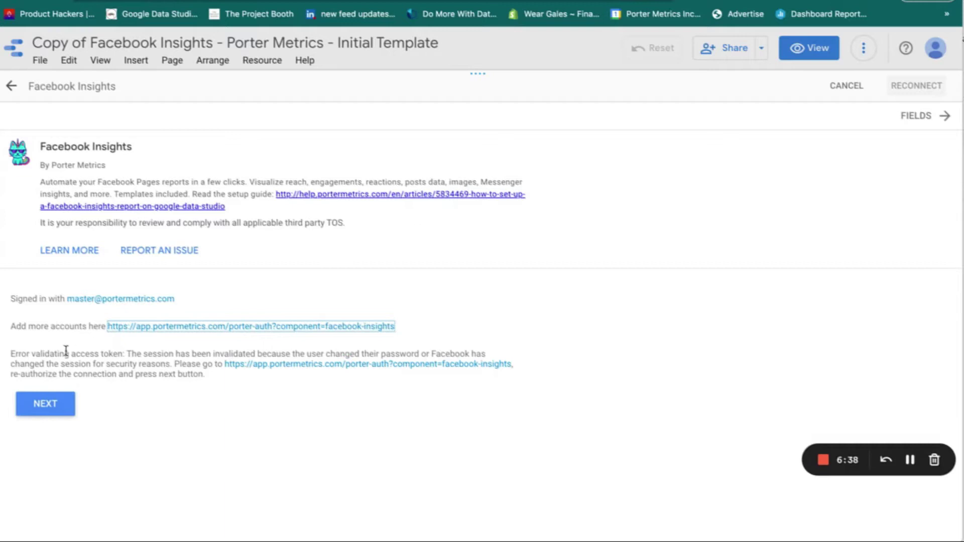
Step: Advance to the connector parameters and confirm SOY FIRA is listed under Select Facebook pages
click(46, 404)
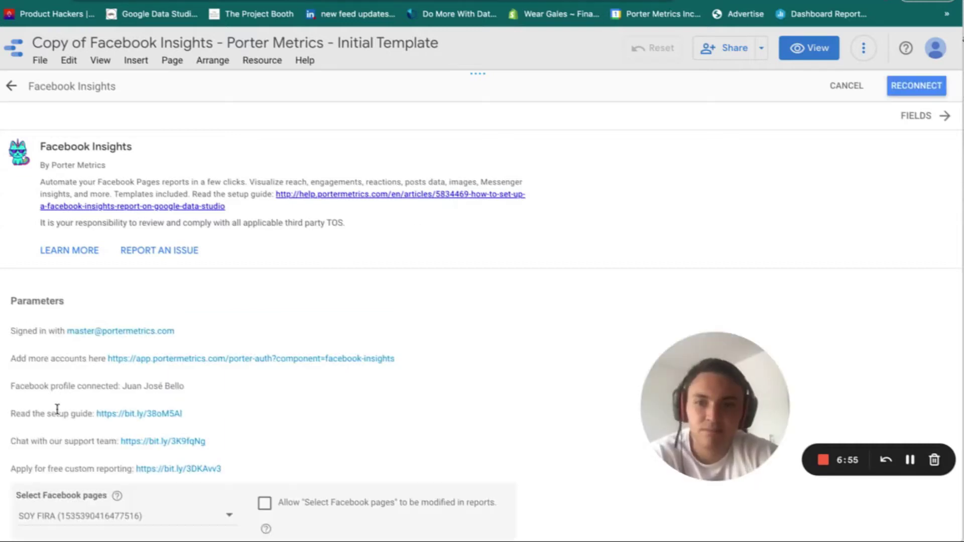
scroll(211, 368, down, 2)
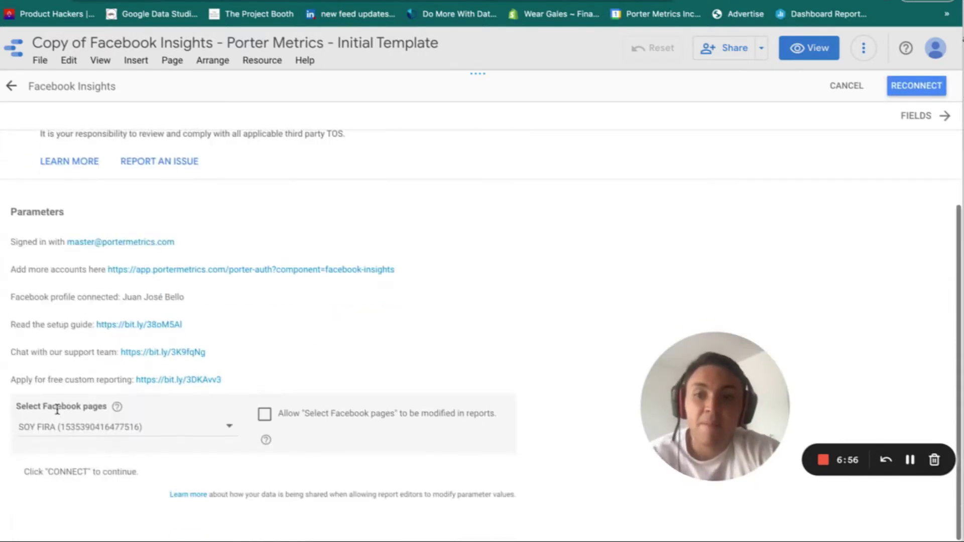
click(153, 433)
scroll(153, 435, down, 2)
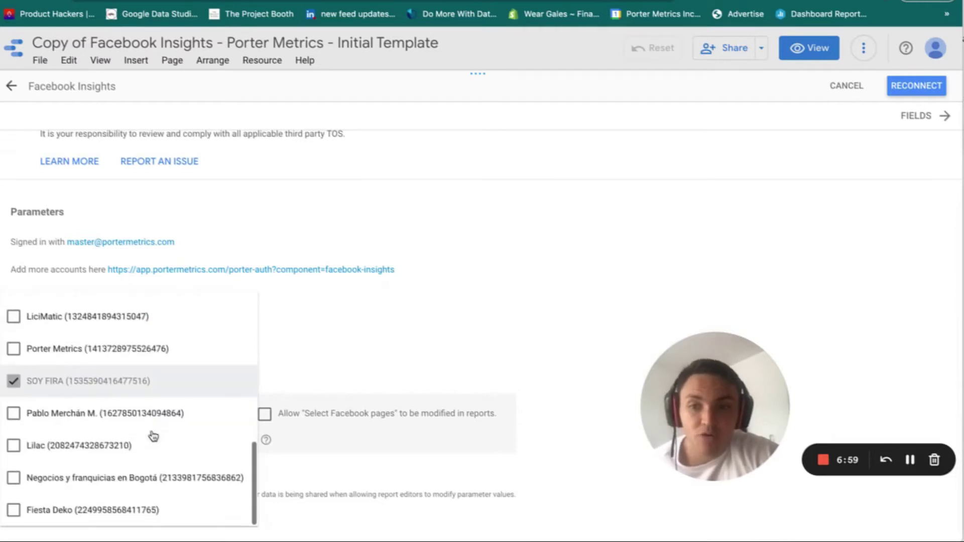
scroll(153, 435, up, 4)
scroll(153, 435, up, 5)
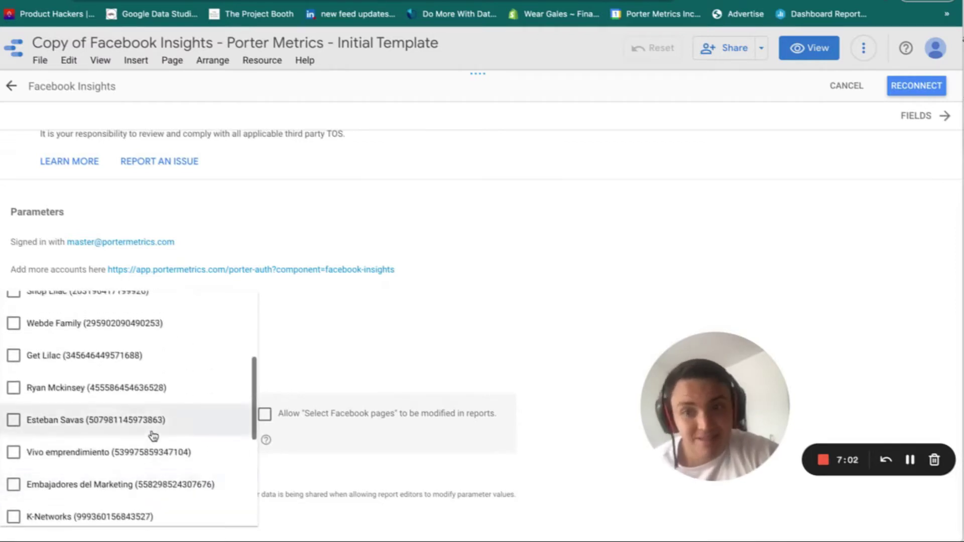
scroll(153, 435, down, 10)
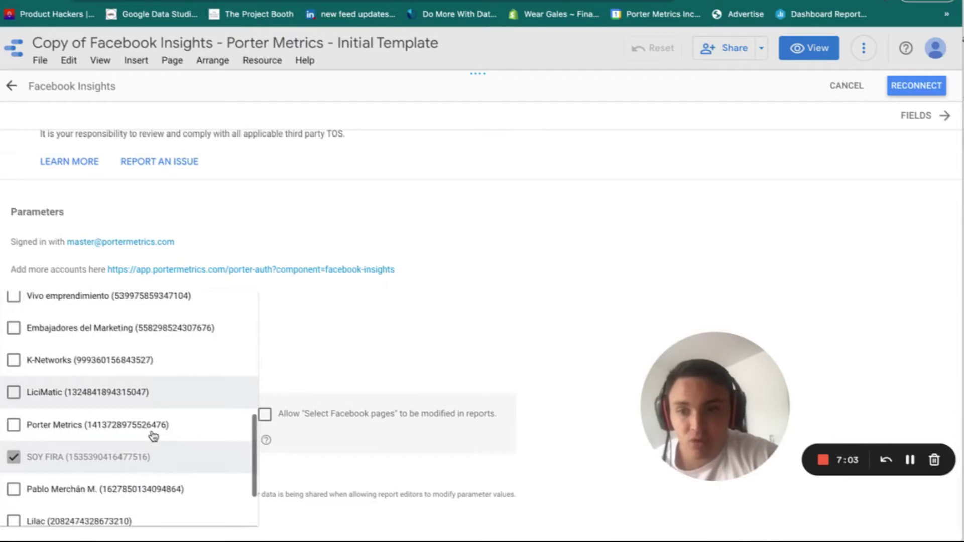
scroll(153, 435, up, 1)
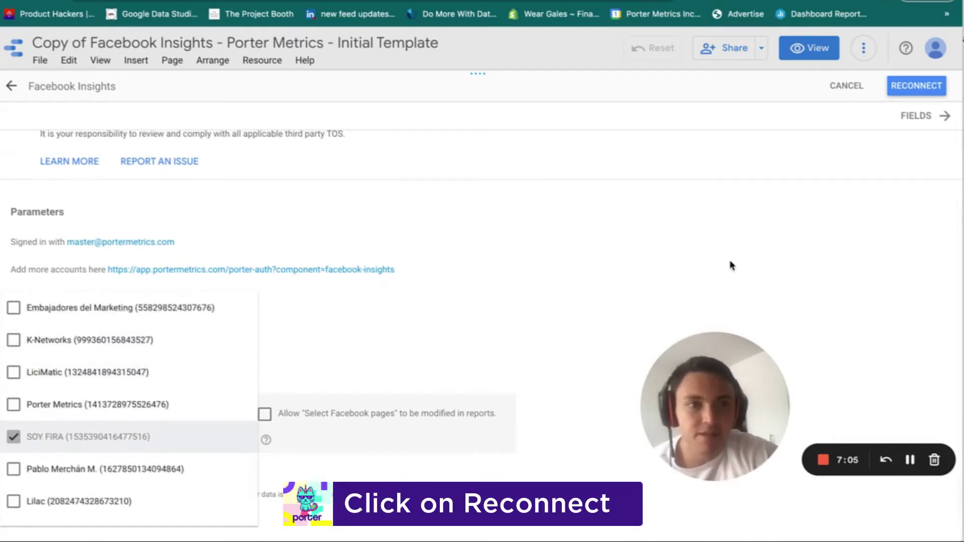
Step: Reconnect the Facebook Insights data source, finish editing it, and close the data sources list
click(914, 86)
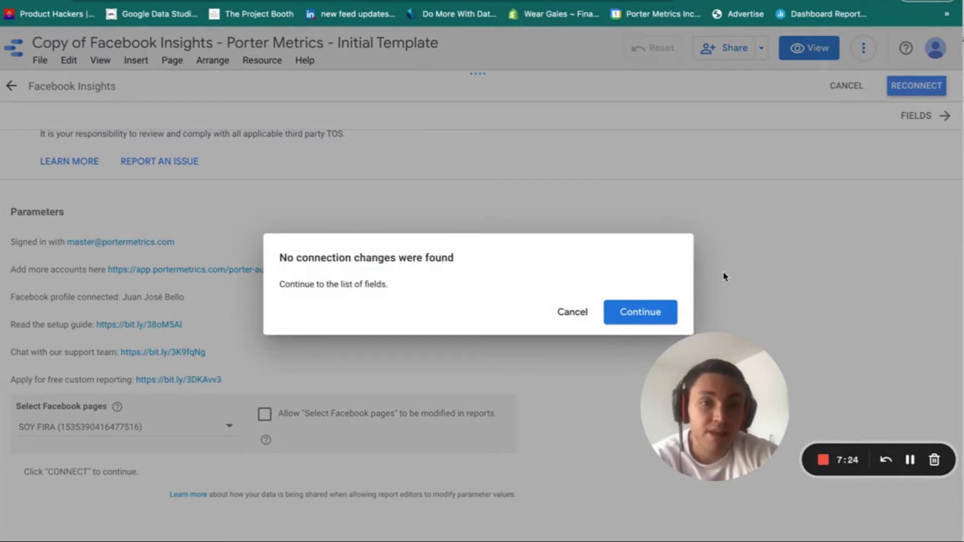
click(641, 322)
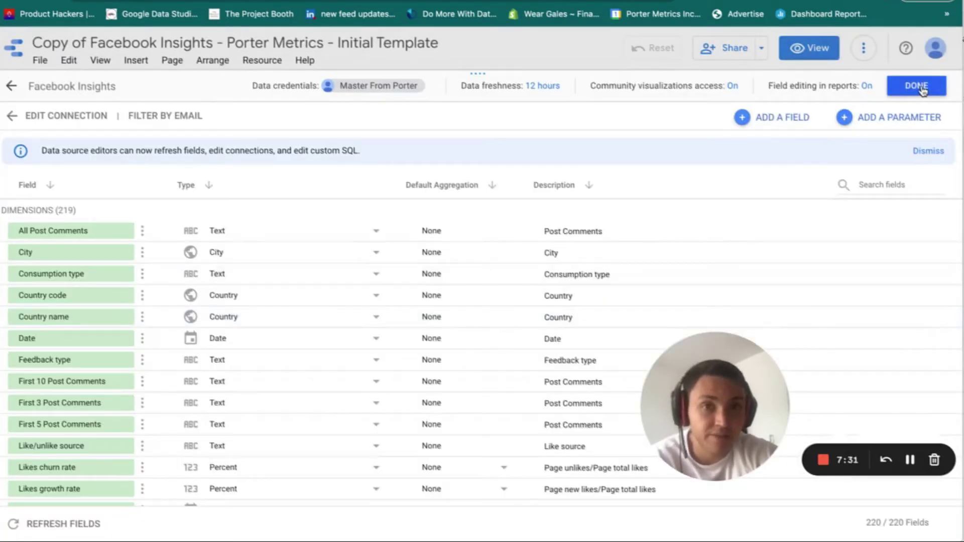
click(918, 86)
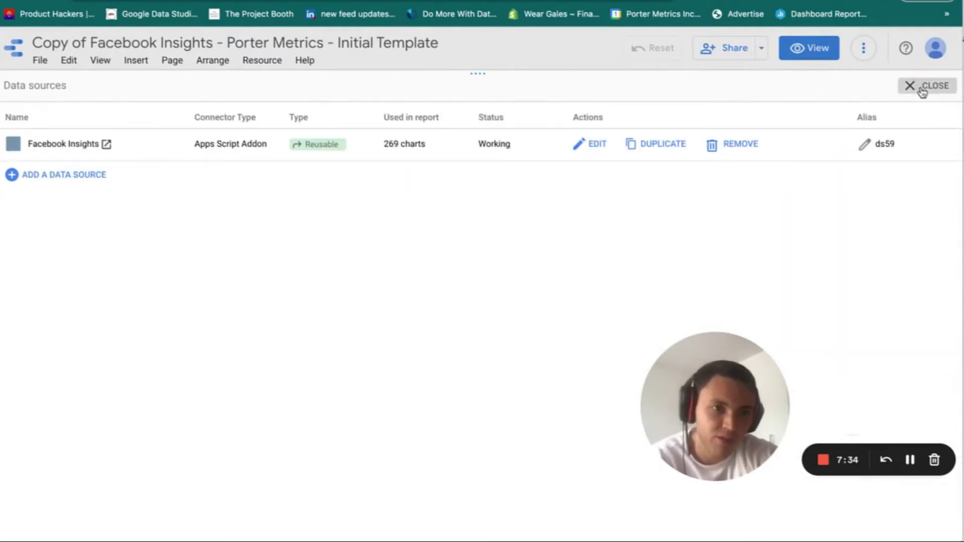
click(922, 88)
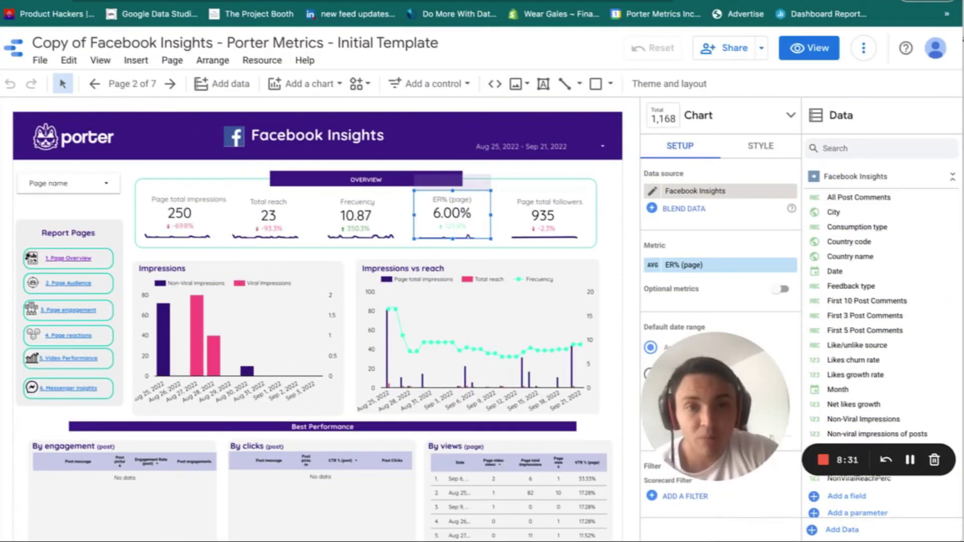
Step: Review the report's live figures, then open the more-options menu and the Resource menu
scroll(401, 298, down, 1)
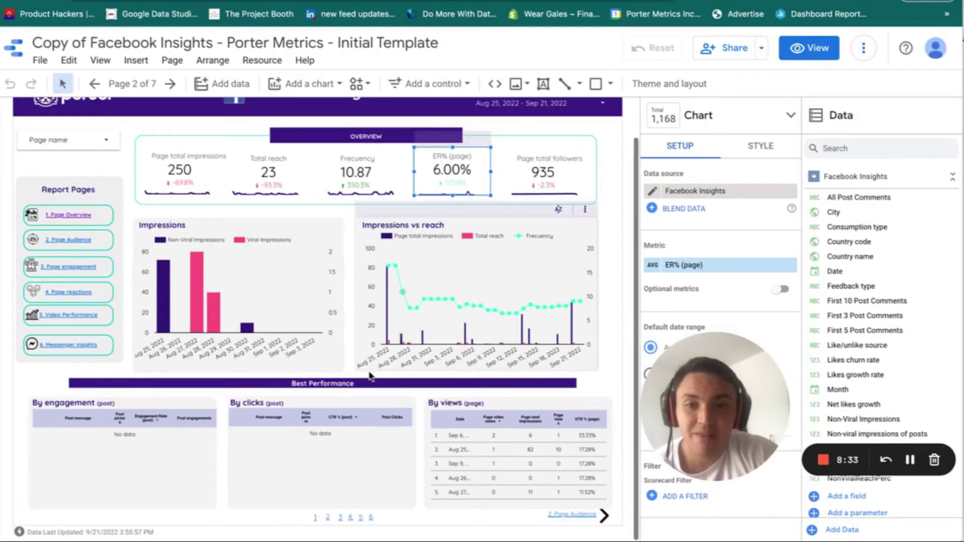
scroll(370, 372, up, 1)
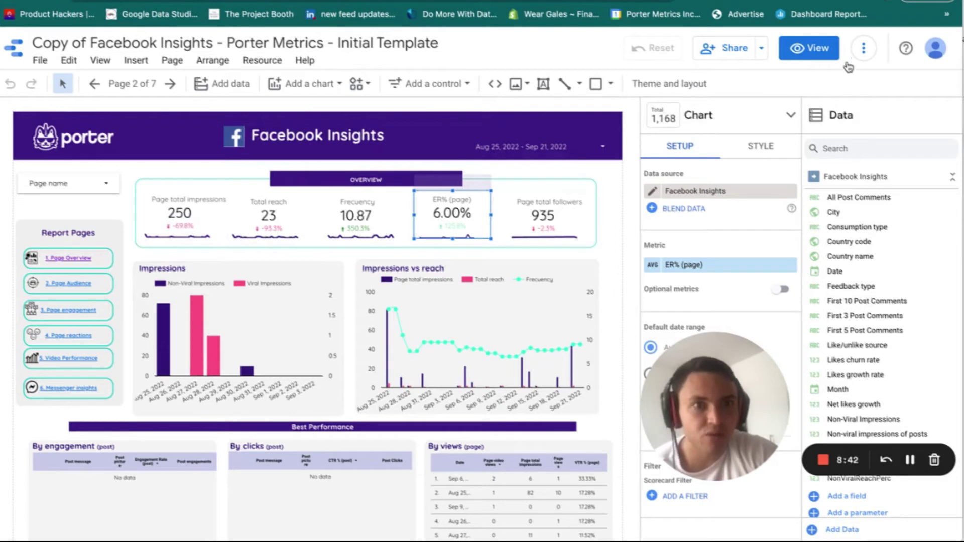
click(866, 50)
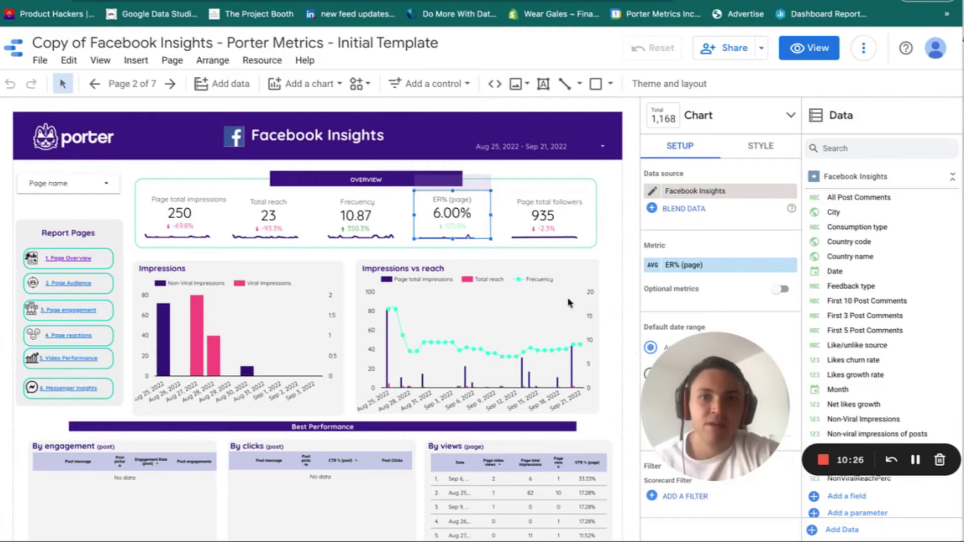
click(264, 65)
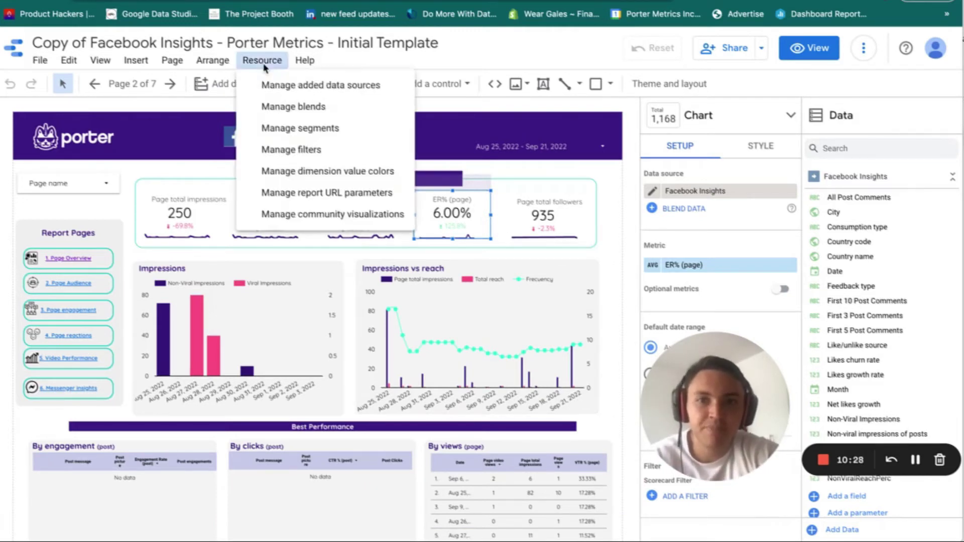
Step: From Manage added data sources, add a data source and search the connector gallery for 'Porter'
click(298, 88)
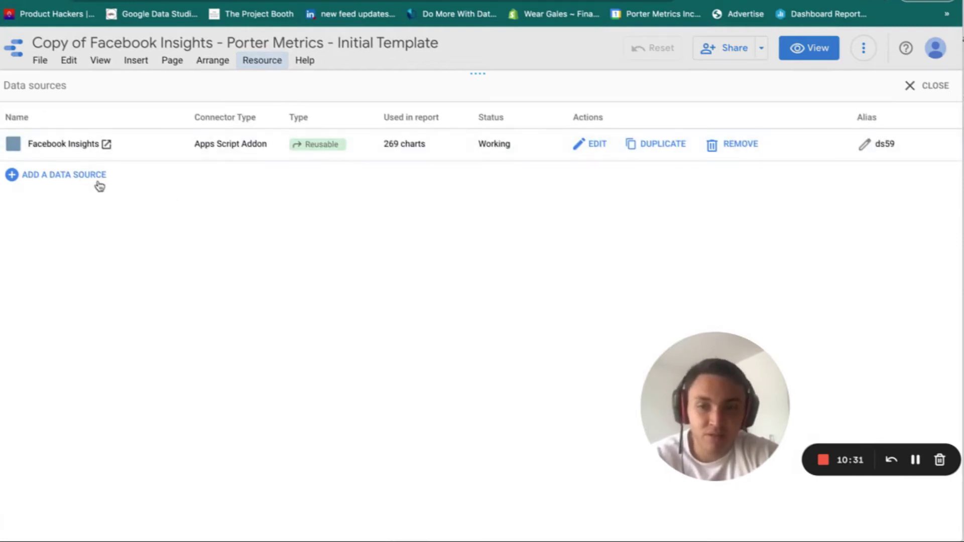
click(59, 176)
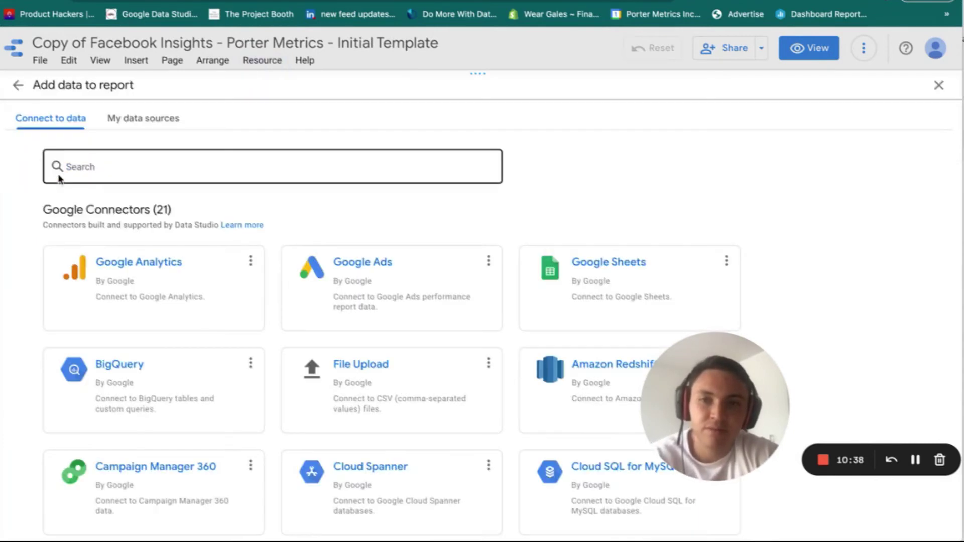
click(86, 168)
text(Porter)
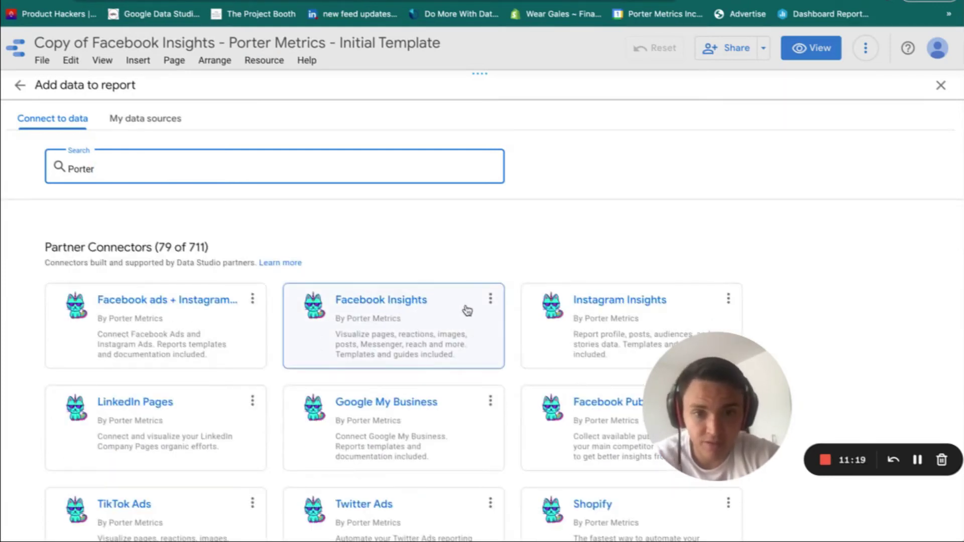
Step: Revoke and remove the Porter Facebook Insights connector, choosing Remove anyway after the revoke error
click(491, 300)
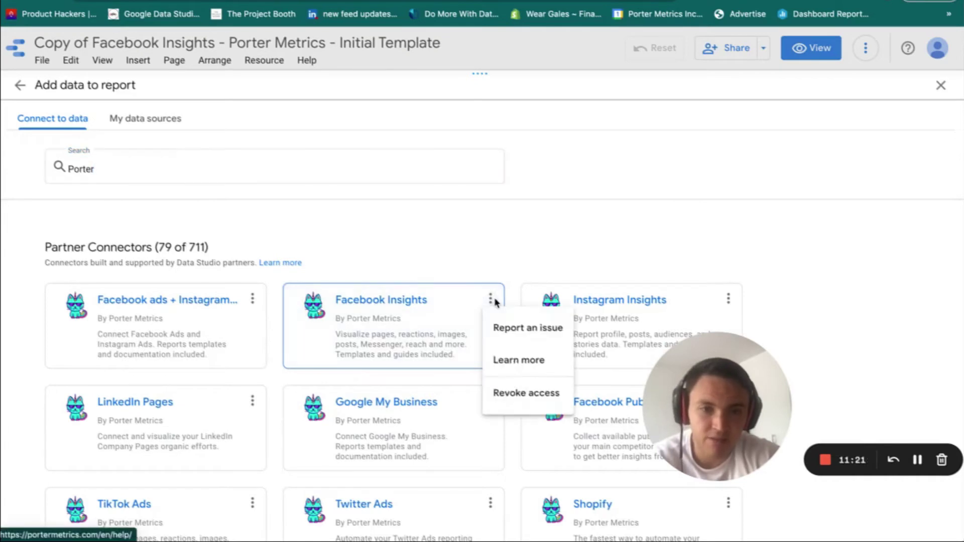
click(532, 395)
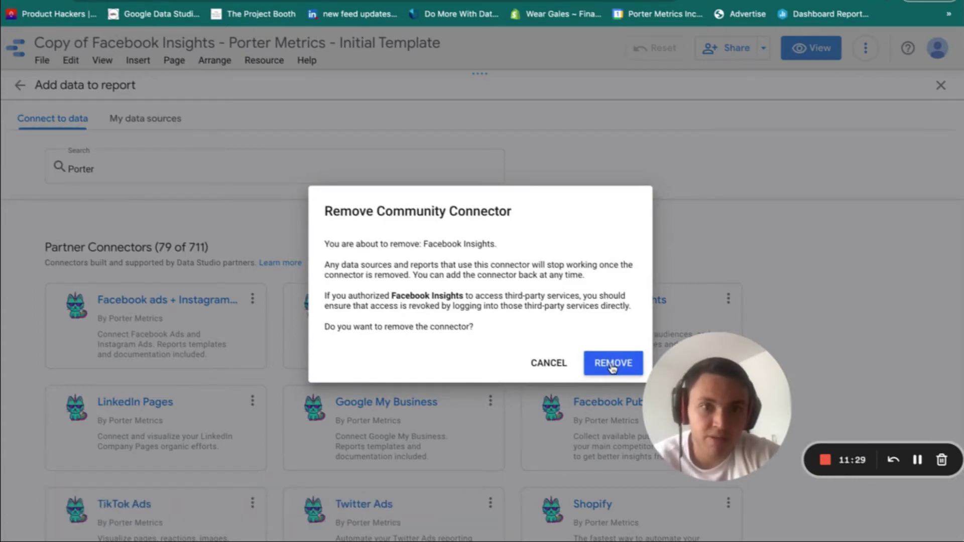
click(612, 368)
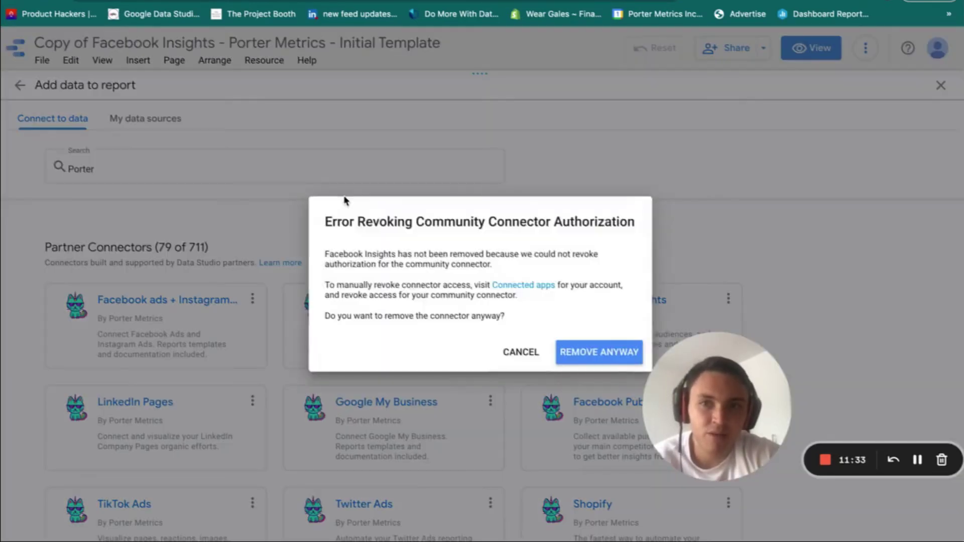
click(609, 364)
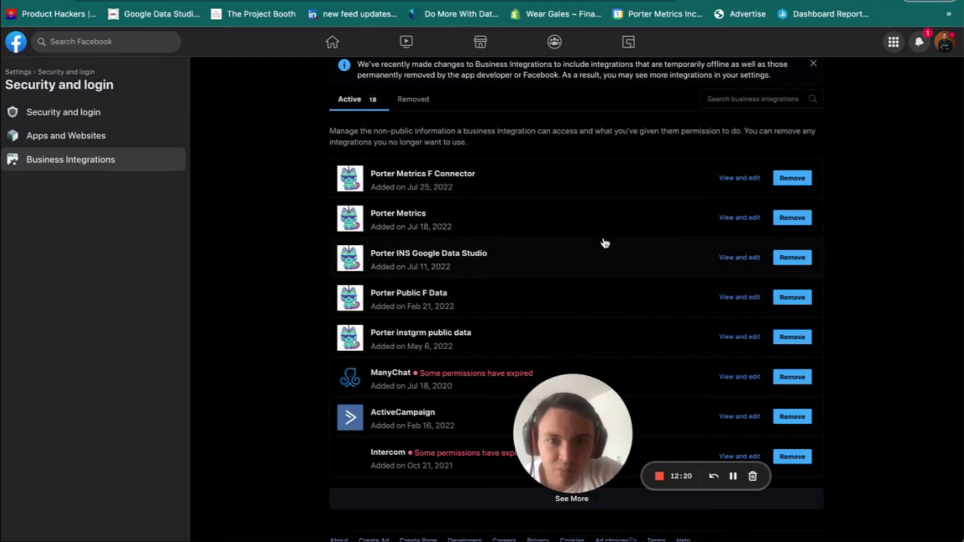
Step: Remove the Porter Metrics app from Facebook's Business Integrations and confirm
click(795, 221)
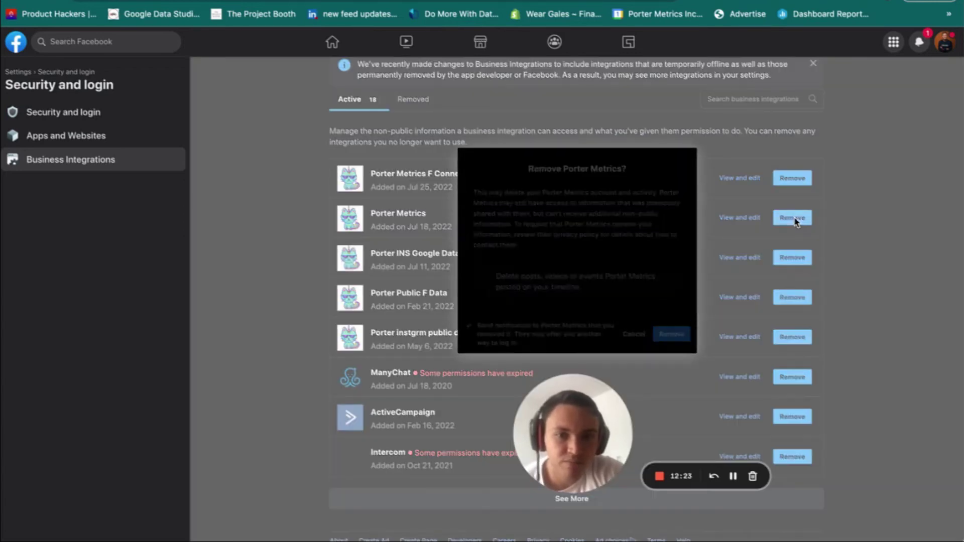
click(668, 333)
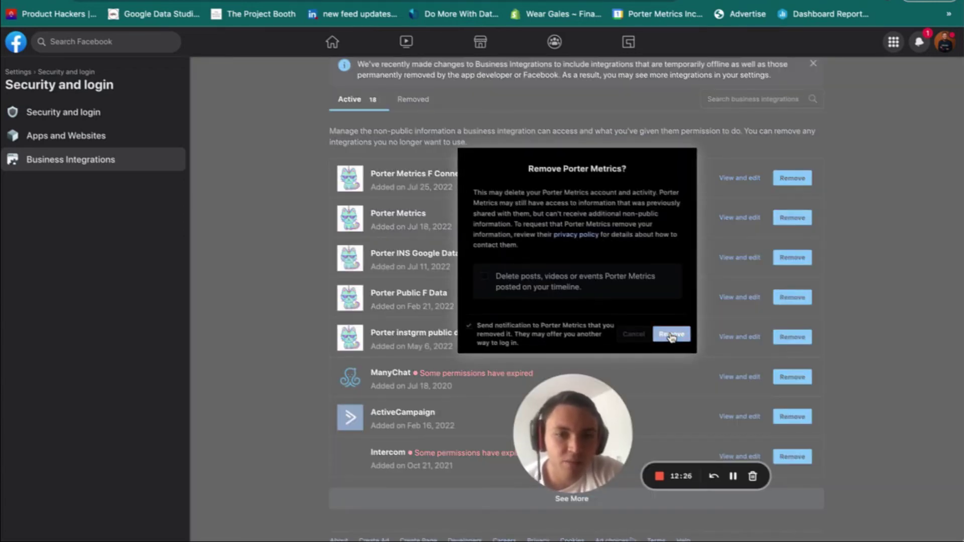
click(676, 334)
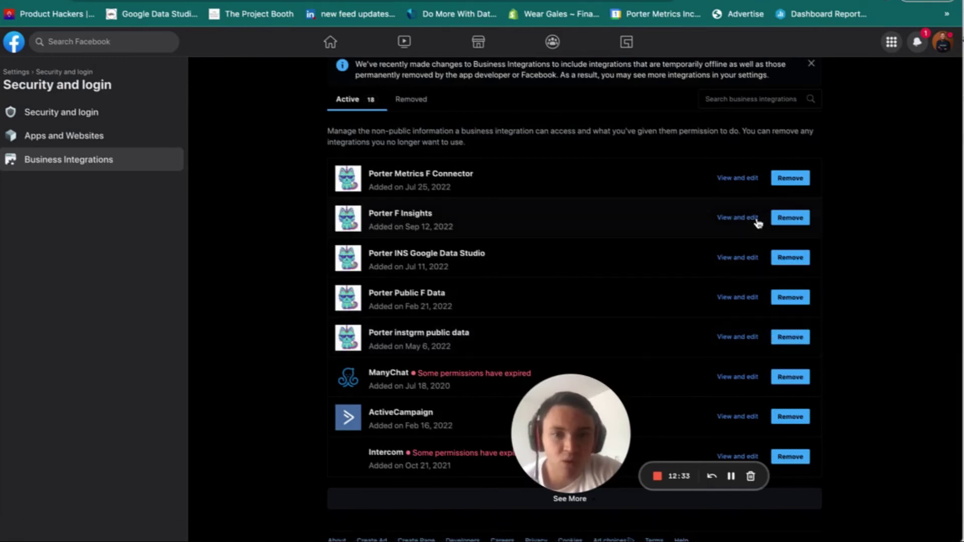
Step: Remove the Porter F Insights integration from Facebook and confirm the removal
click(781, 221)
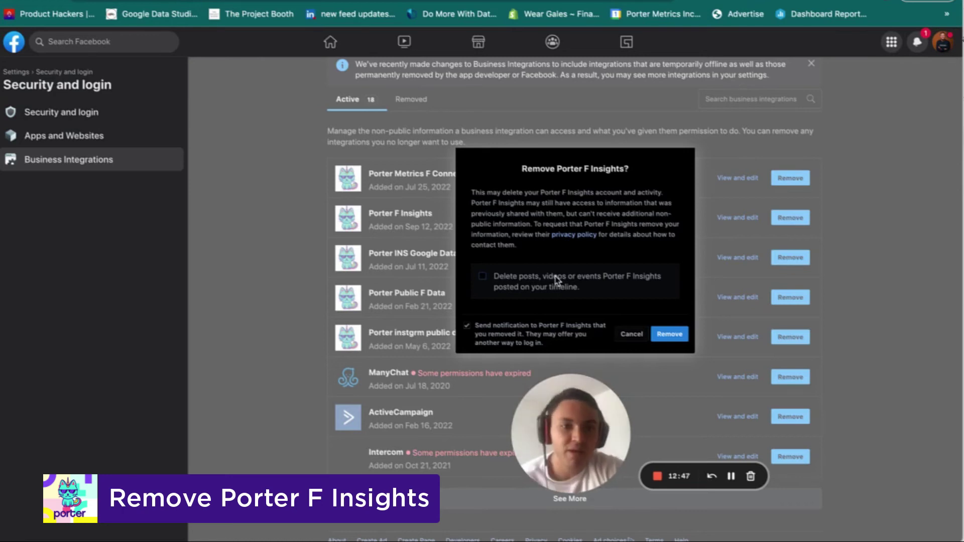
click(669, 335)
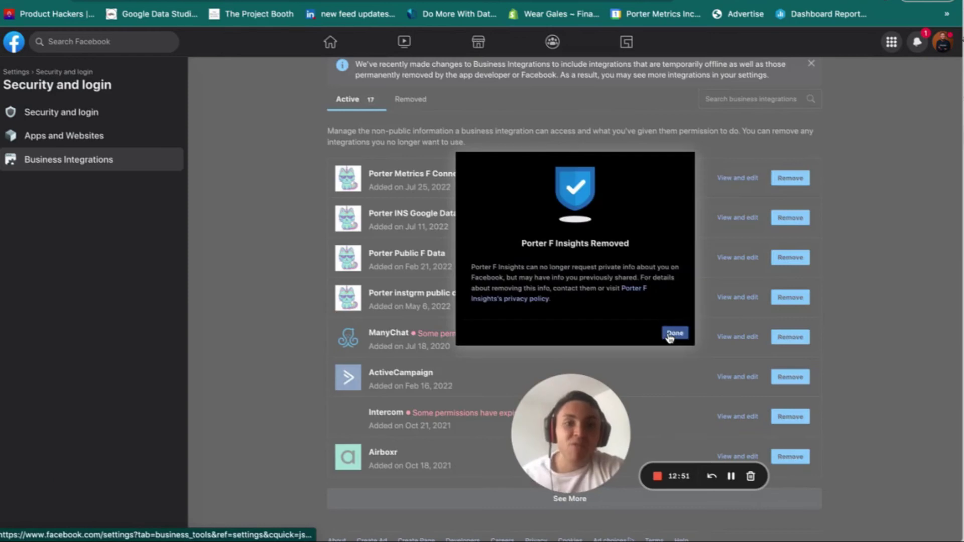
click(673, 334)
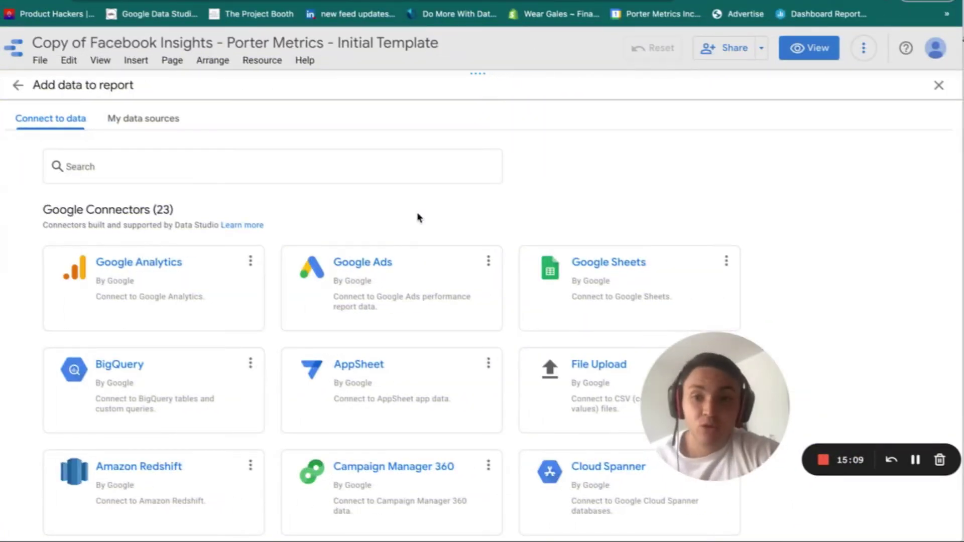
Step: Search the connector gallery for 'facebook insights' and open the Porter Metrics Facebook Insights connector
click(181, 170)
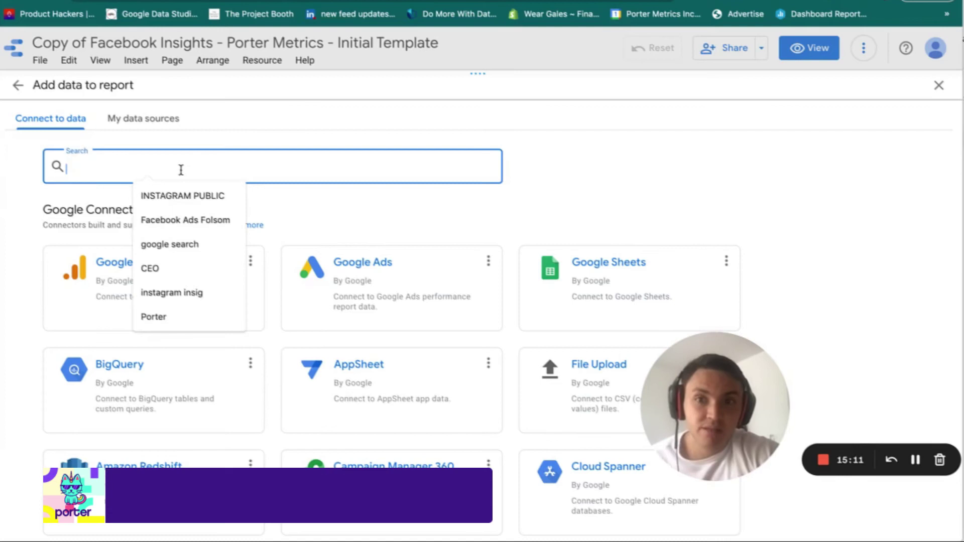
text(fac)
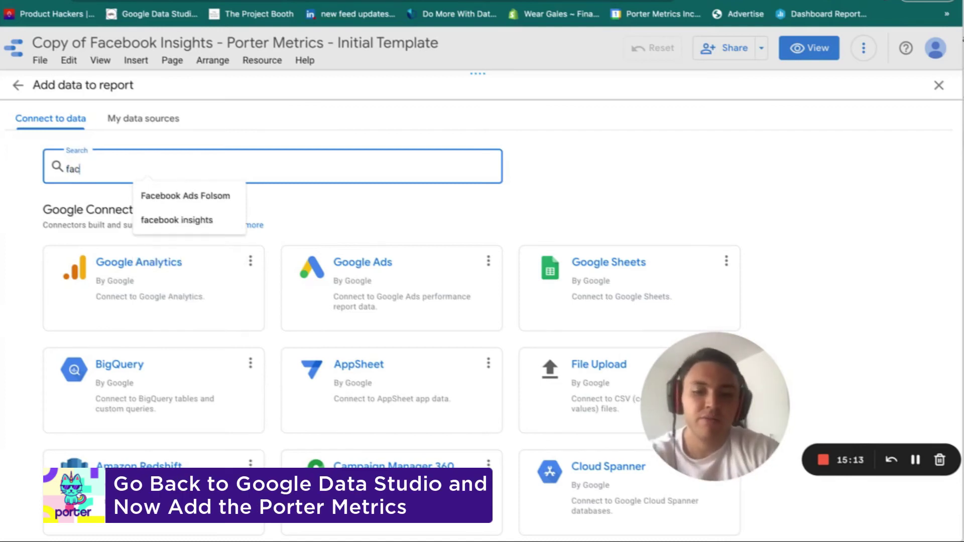
text(eb)
text(ook insights)
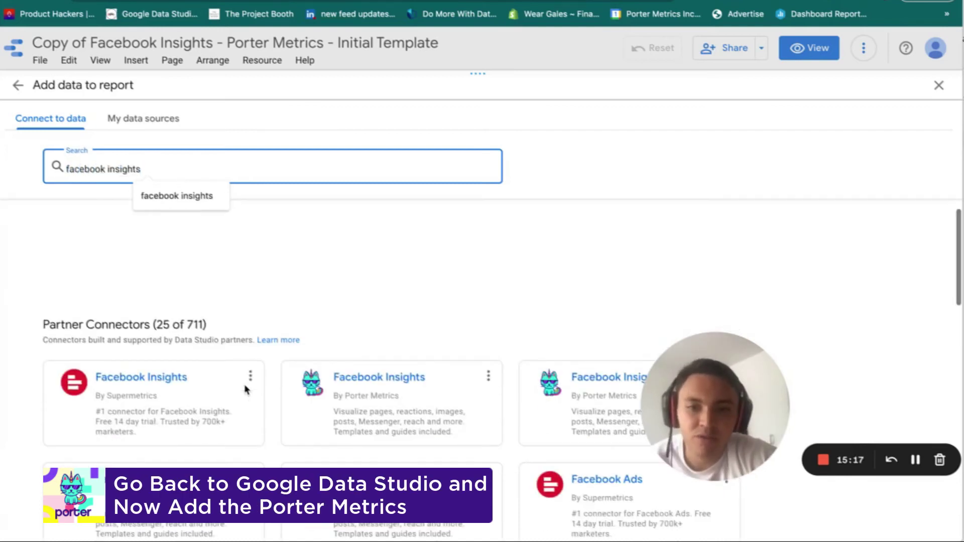
scroll(246, 389, down, 2)
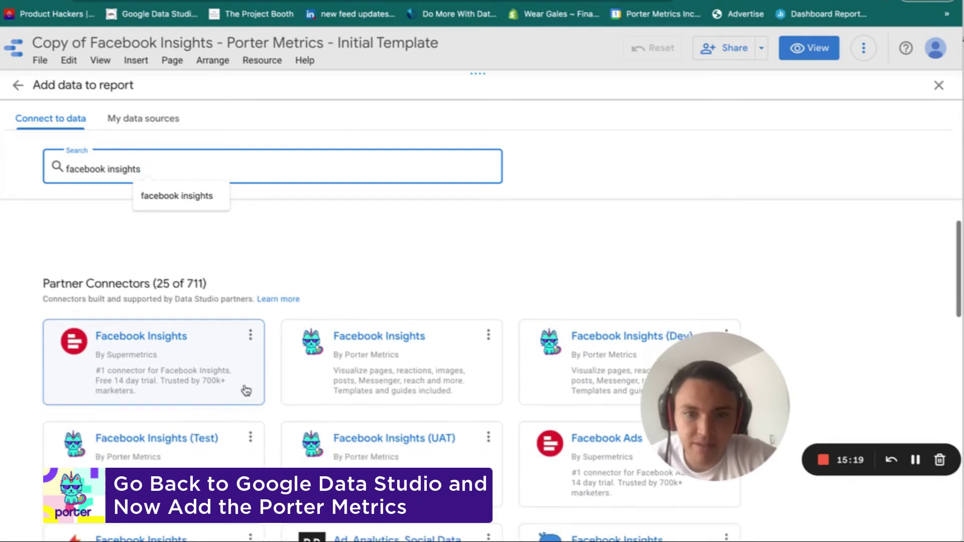
scroll(434, 420, down, 5)
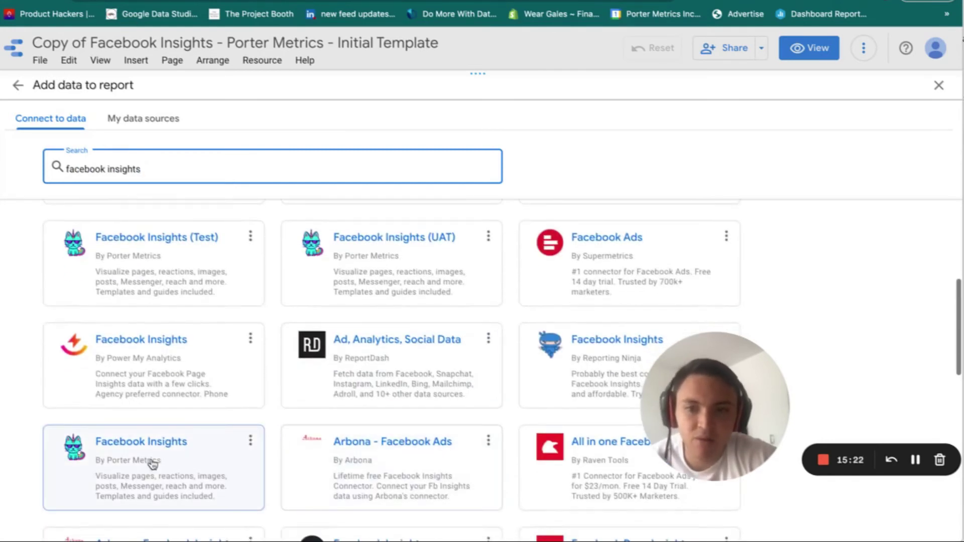
click(153, 463)
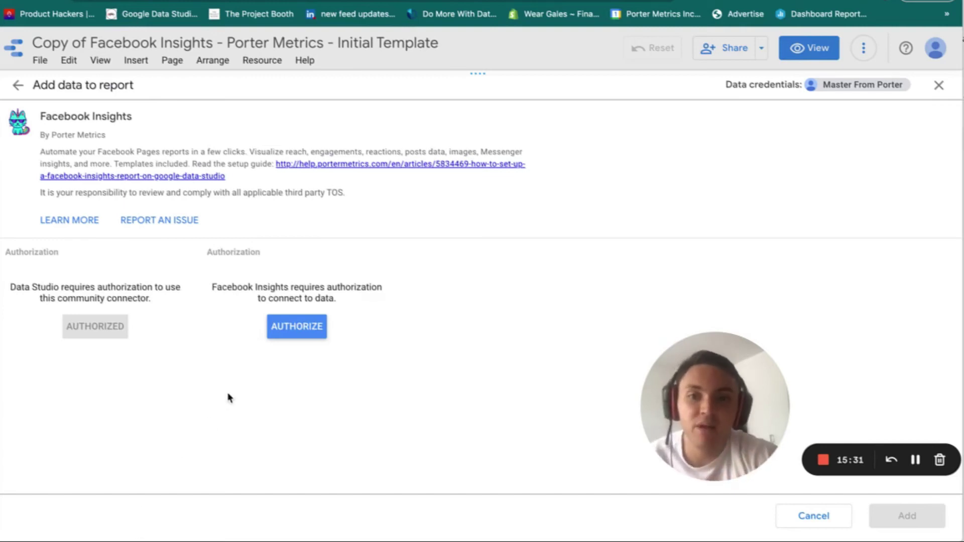
Step: Authorize the Facebook Insights connector to bring up the Porter HUB account window
click(297, 327)
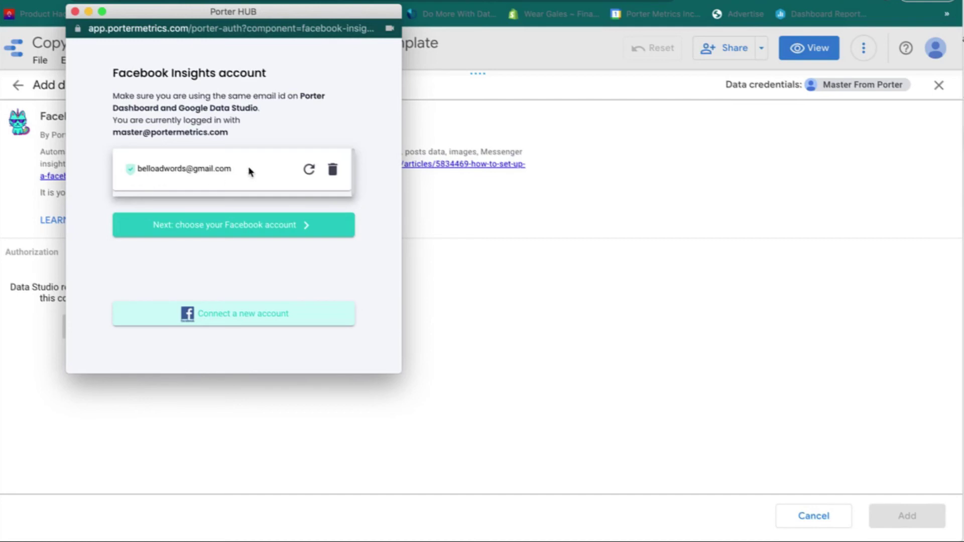
Step: Delete the saved Facebook account and reconnect, continuing as the logged-in Facebook user
click(334, 172)
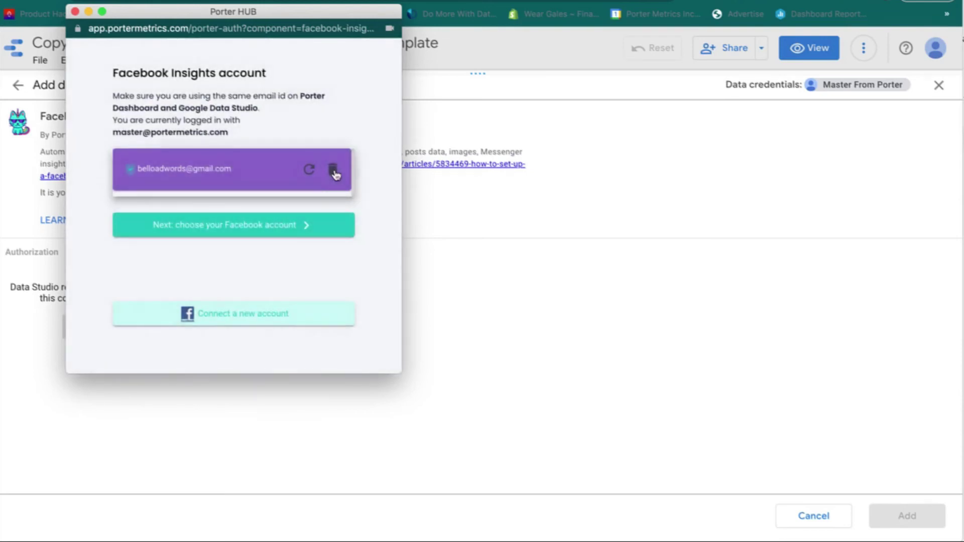
click(282, 225)
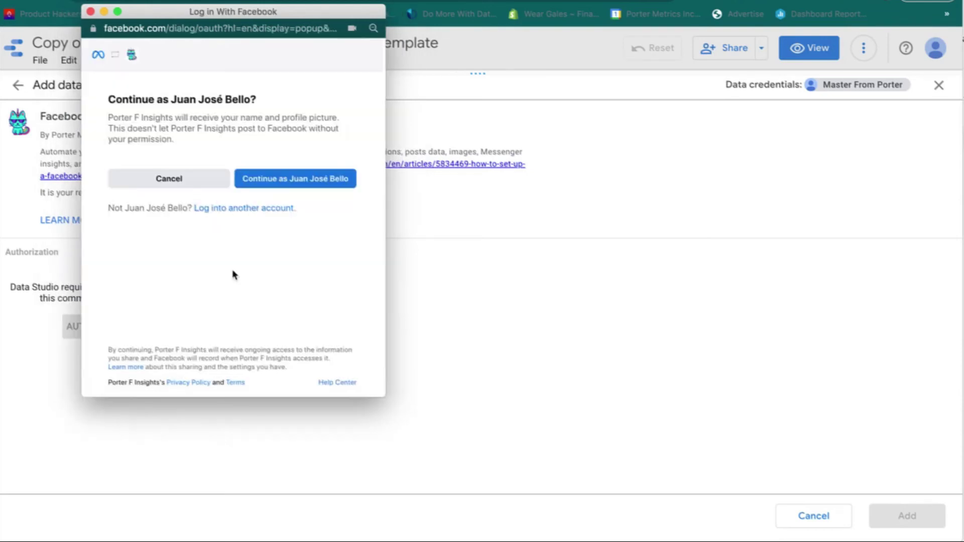
click(302, 184)
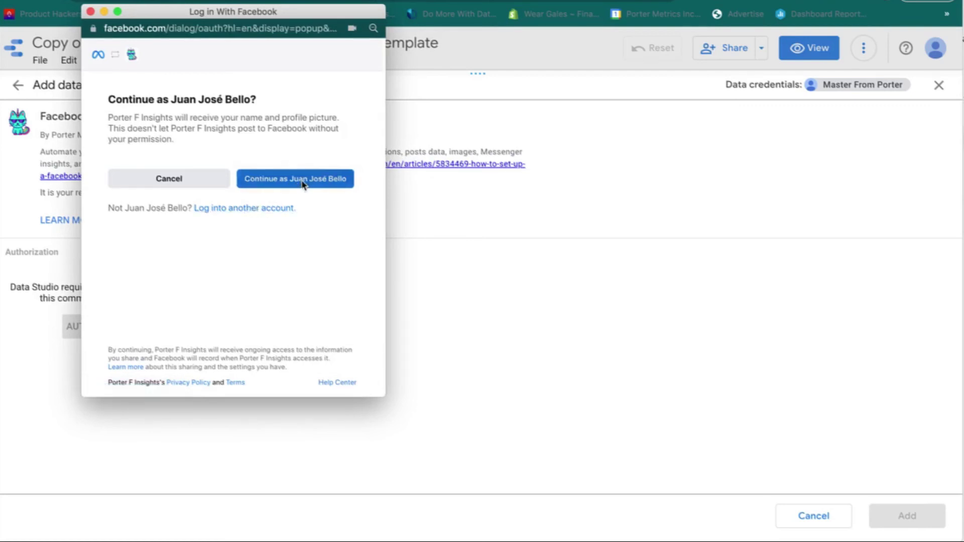
scroll(303, 185, down, 2)
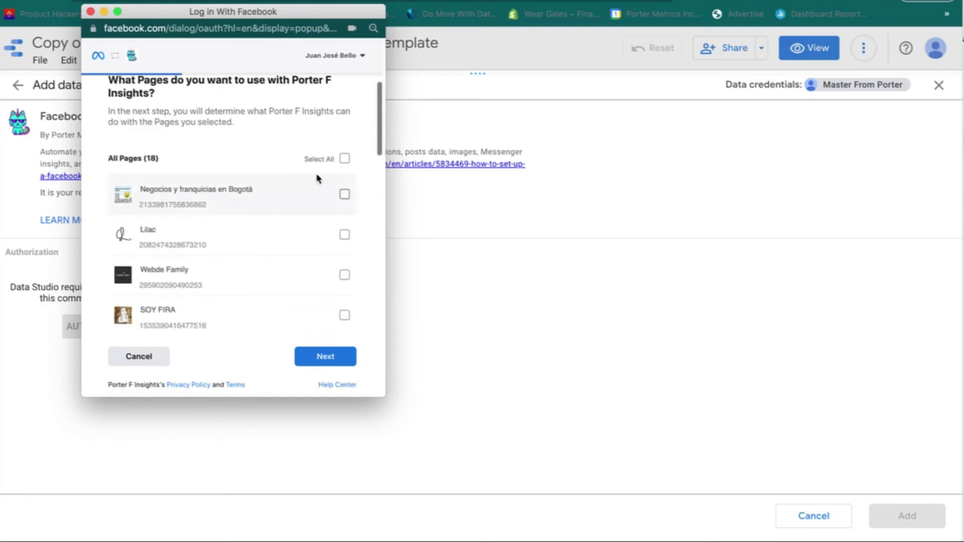
Step: Select all 18 Facebook Pages, keep every permission enabled, and finish linking Porter F Insights
click(345, 159)
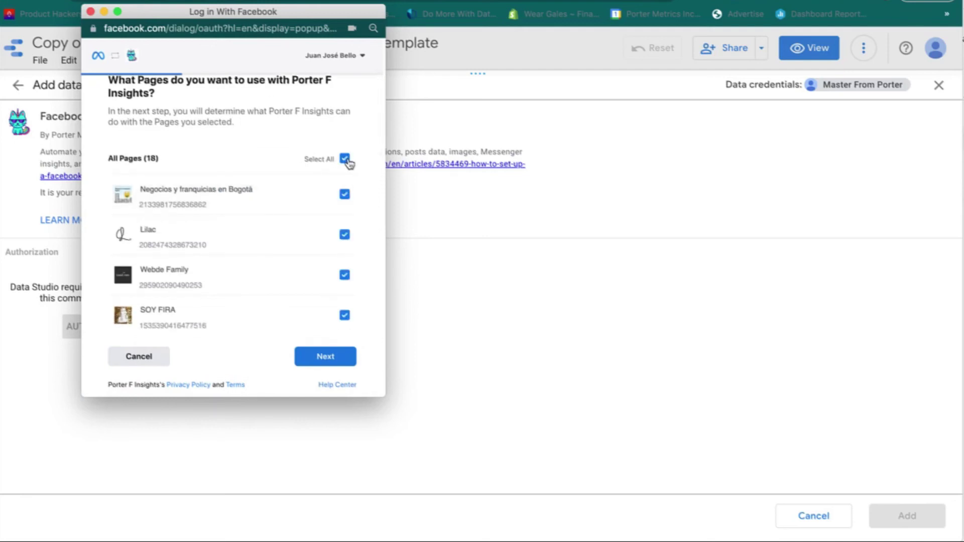
scroll(326, 211, down, 3)
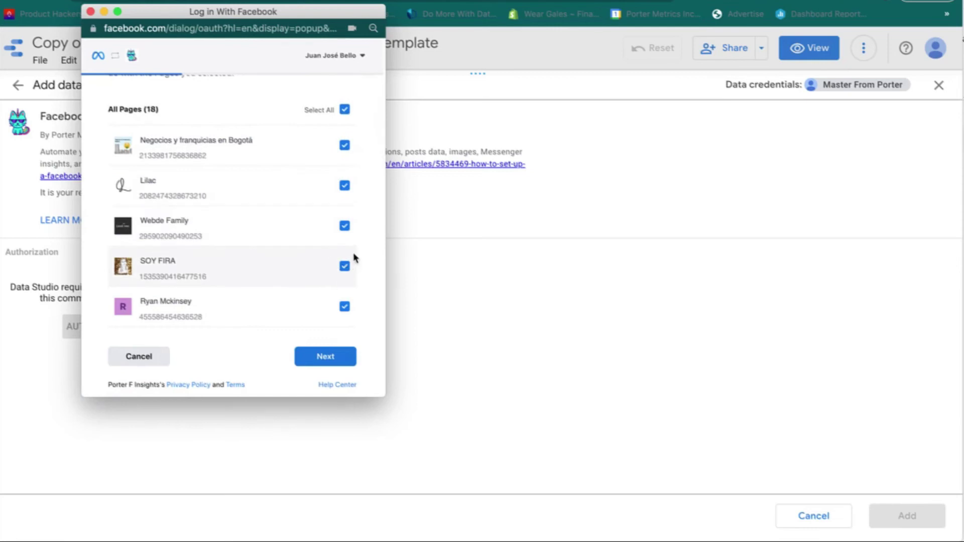
scroll(332, 258, up, 2)
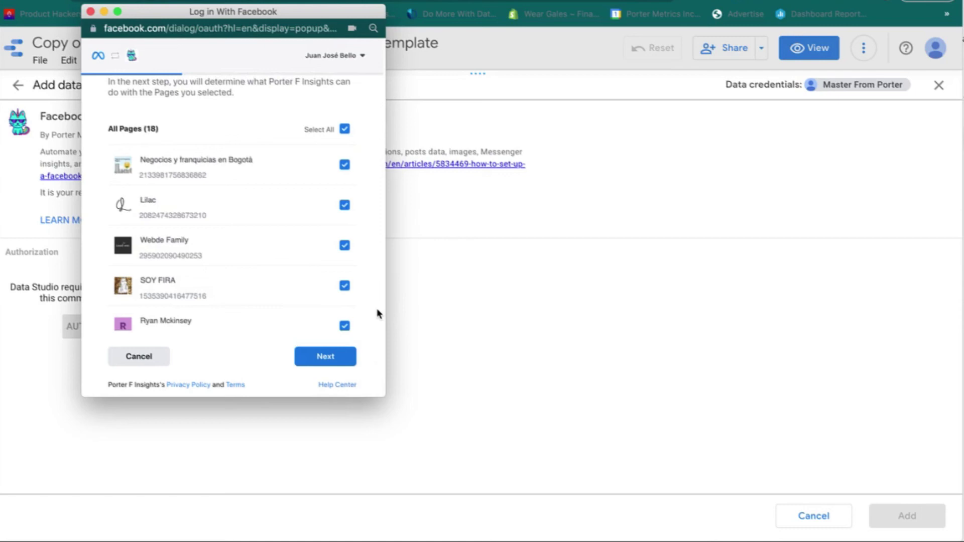
click(326, 356)
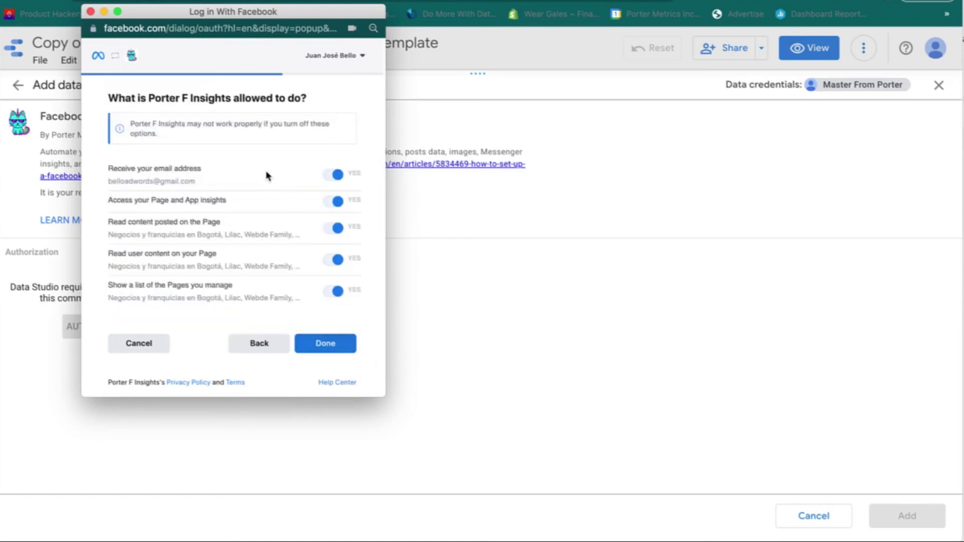
click(326, 343)
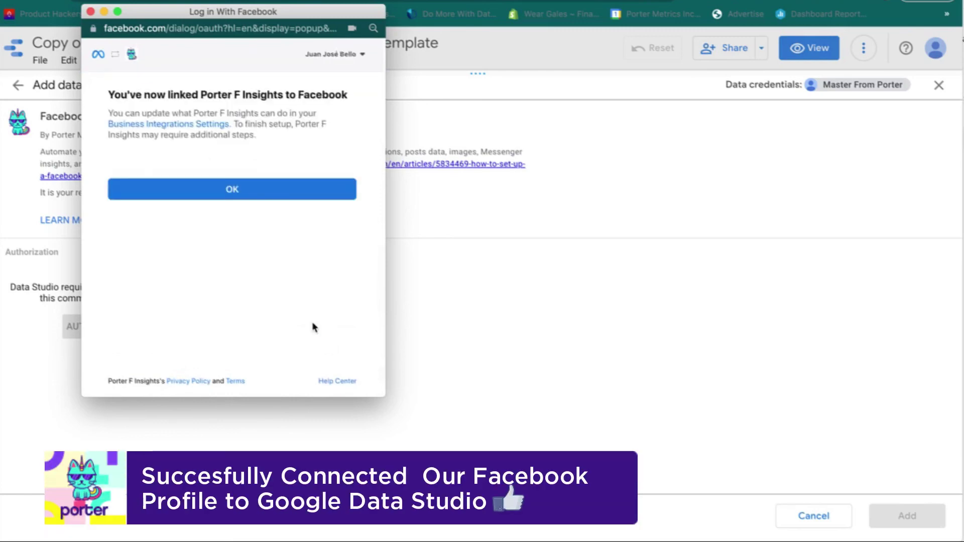
Step: Acknowledge the Facebook link confirmation to return to Porter HUB
click(264, 195)
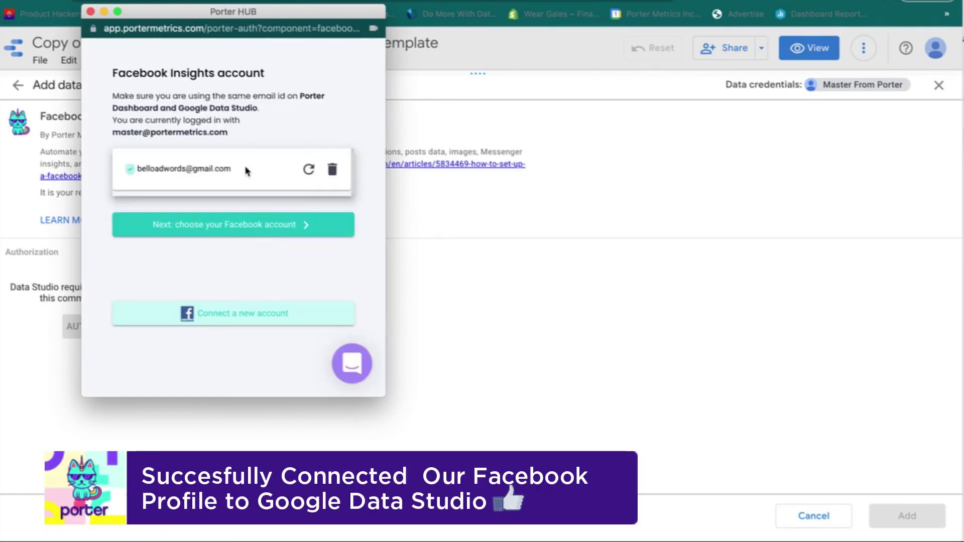